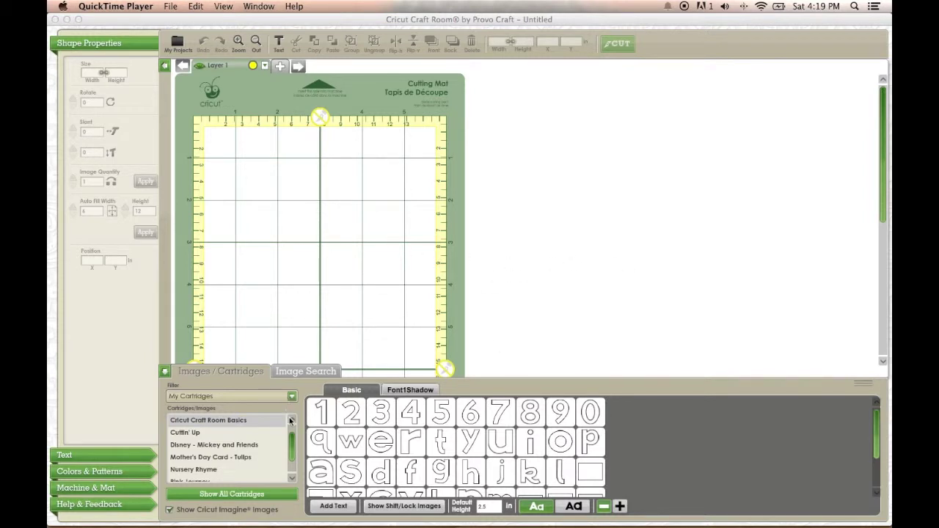
Step: Open the Disney - Mickey and Friends cartridge and look through its Outfit/Tongue images
{"action": "left_click", "coordinate": [212, 458]}
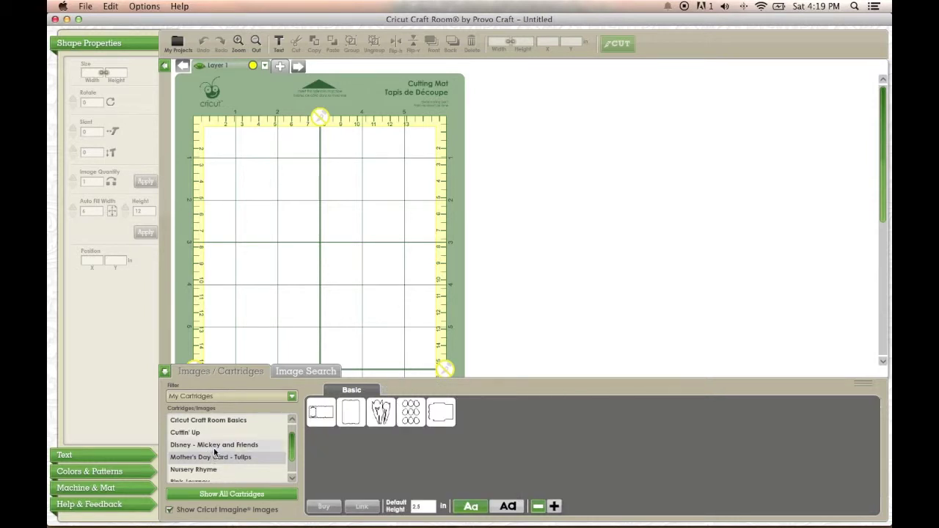
{"action": "left_click", "coordinate": [228, 444]}
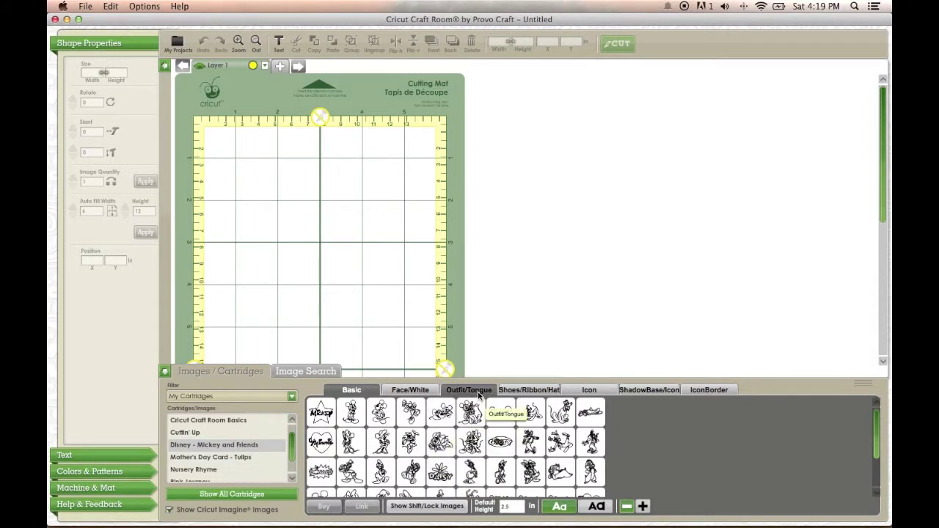
{"action": "left_click", "coordinate": [478, 394]}
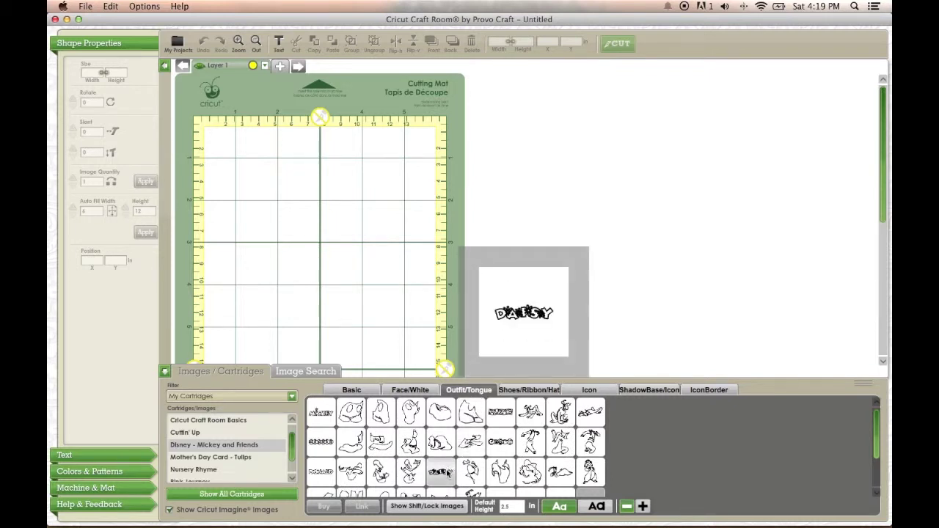
{"action": "mouse_move", "coordinate": [413, 472]}
{"action": "mouse_move", "coordinate": [533, 478]}
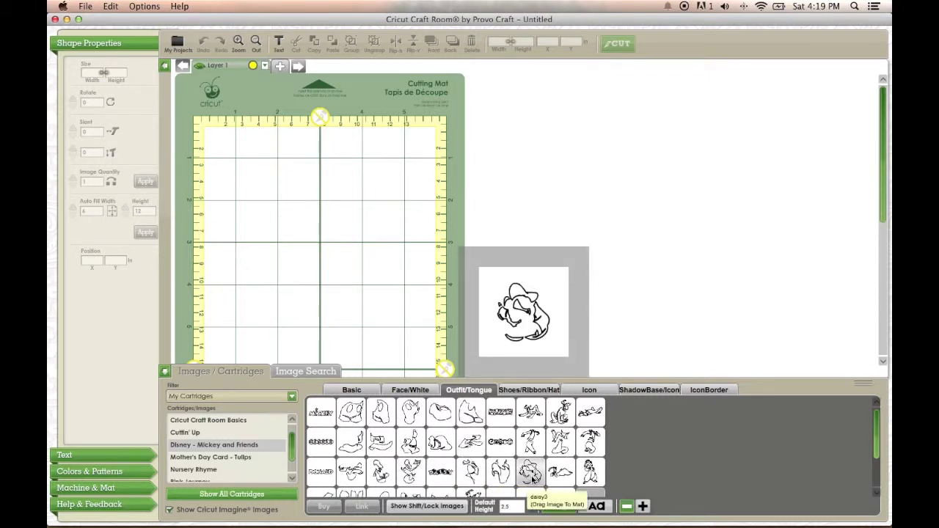
Step: Place the solid flower from the cartridge's Icon images near the mat's upper-left corner, about 2.64 by 2.49 in
{"action": "left_click", "coordinate": [530, 391]}
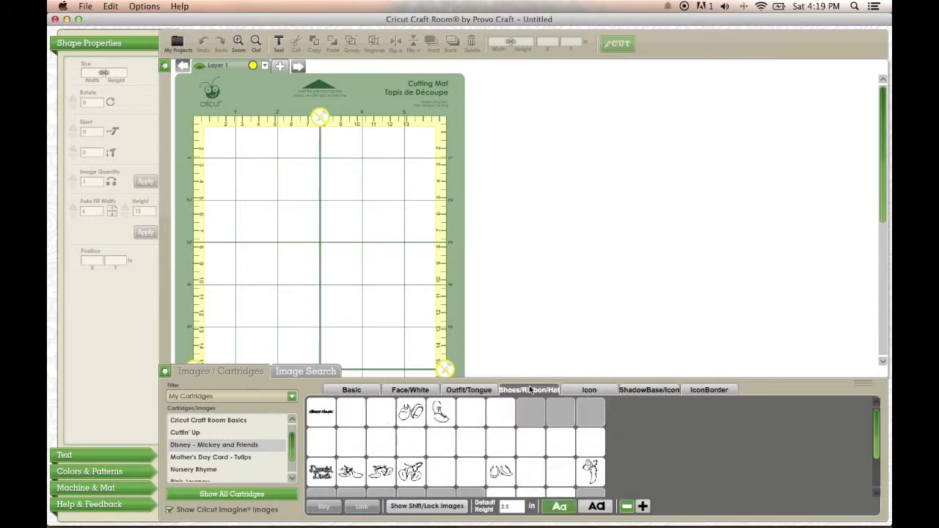
{"action": "left_click", "coordinate": [593, 391]}
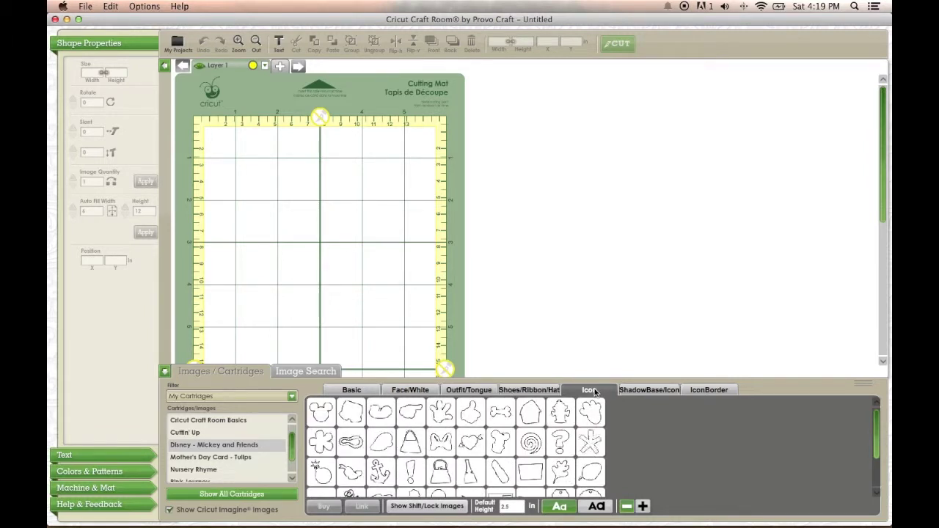
{"action": "mouse_move", "coordinate": [317, 444]}
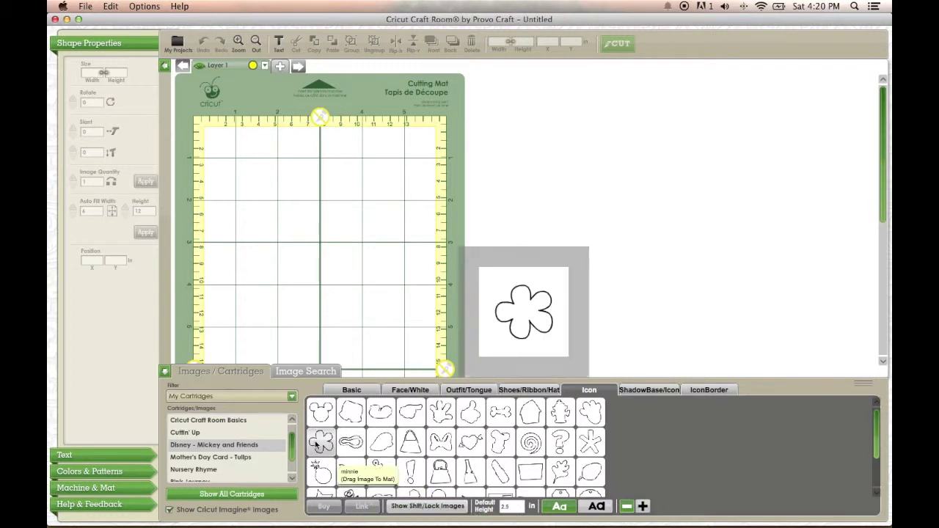
{"action": "left_click", "coordinate": [433, 509]}
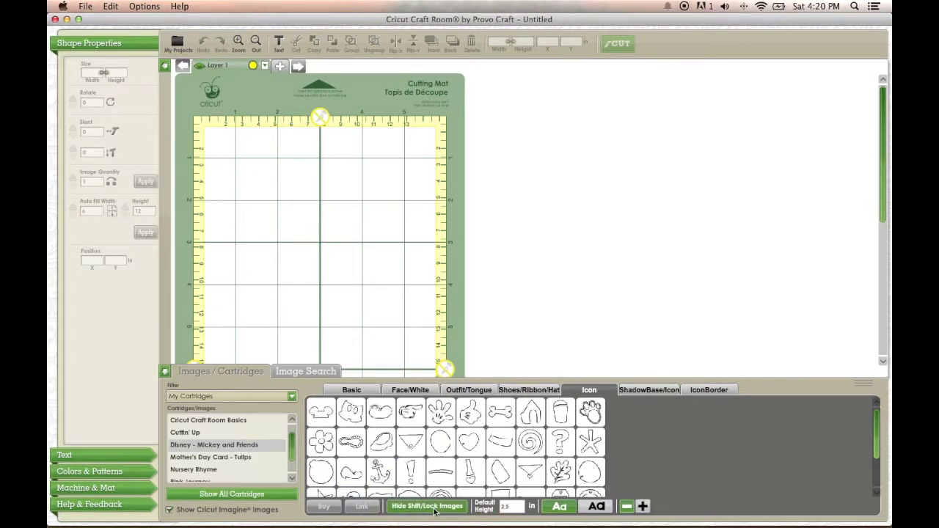
{"action": "left_click", "coordinate": [434, 509]}
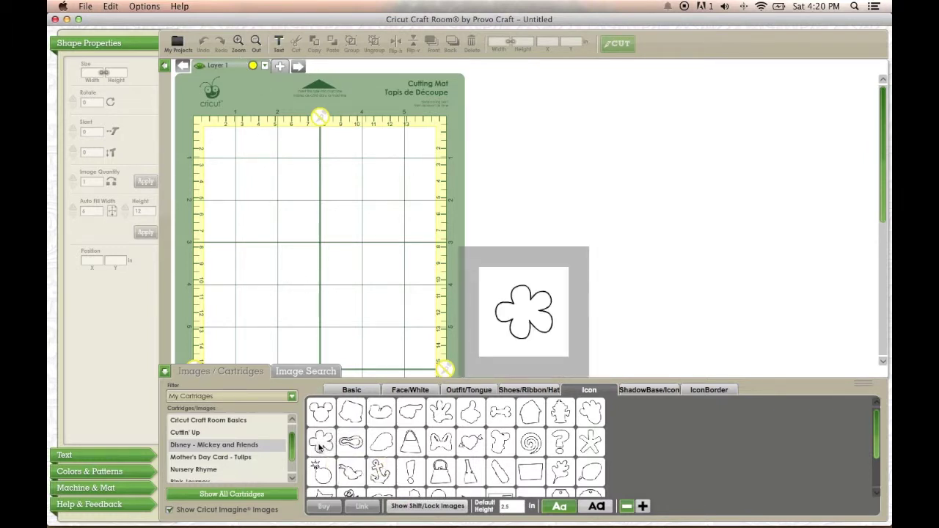
{"action": "left_click_drag", "start_coordinate": [321, 441], "coordinate": [267, 199]}
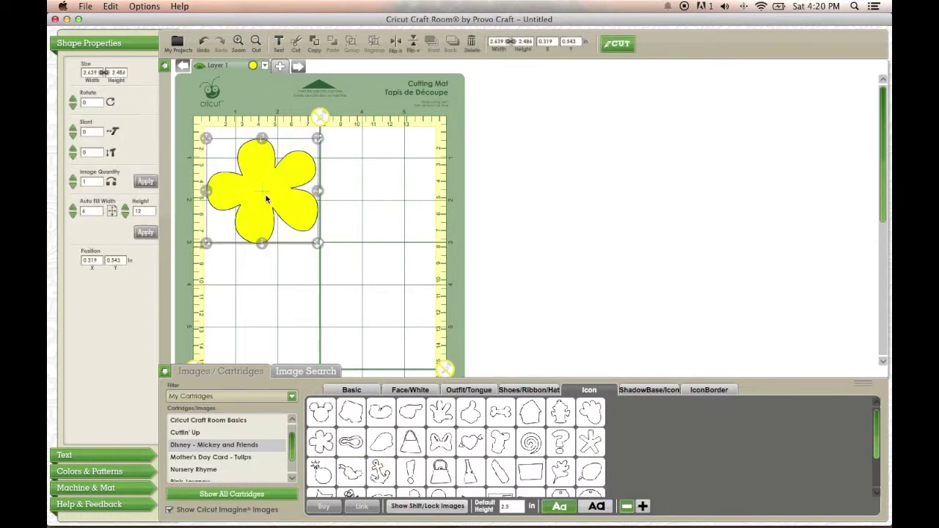
Step: Change the color of Layer 1 to the dark blue basic color
{"action": "left_click", "coordinate": [253, 66]}
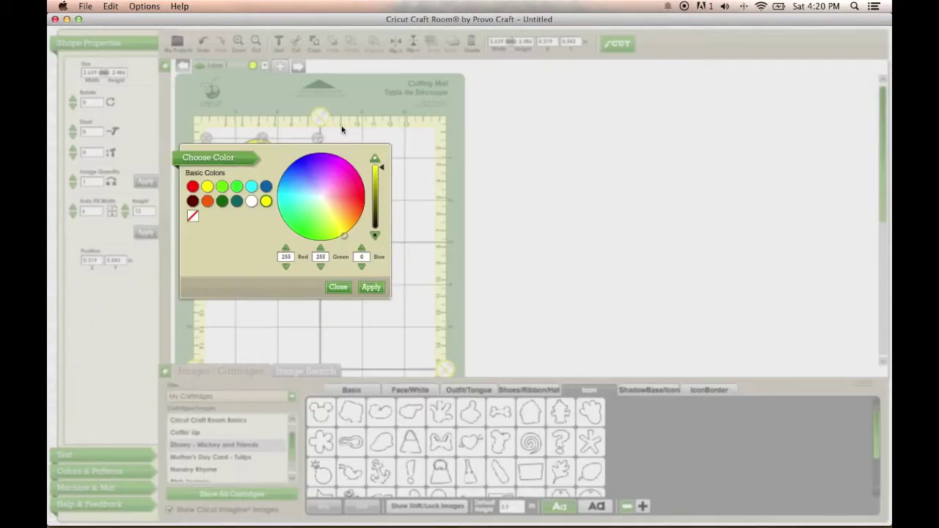
{"action": "left_click", "coordinate": [267, 187]}
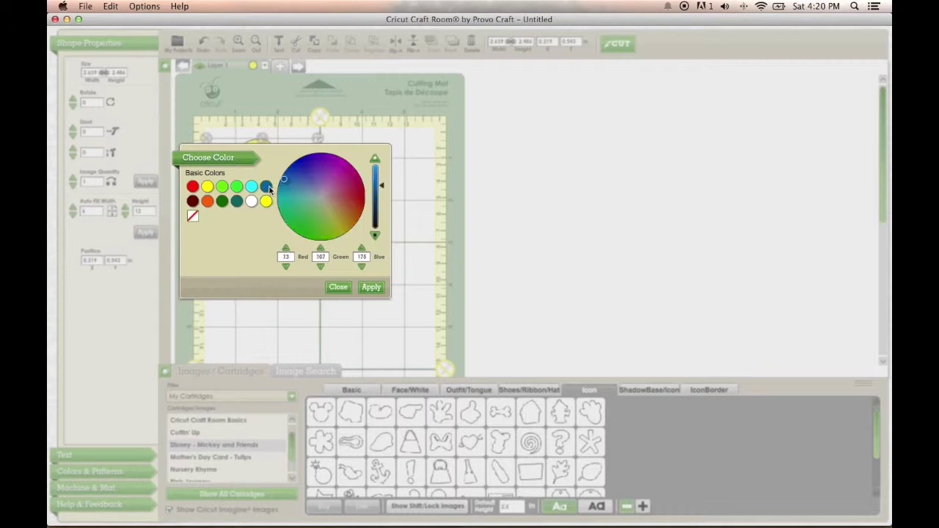
{"action": "left_click", "coordinate": [371, 288]}
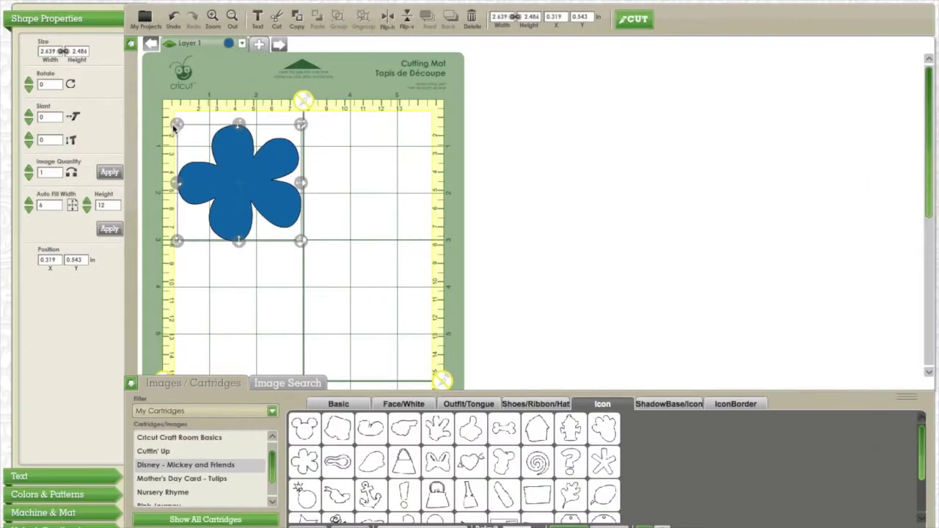
Step: Add a second layer and set its color to light blue with RGB 113, 190, 255
{"action": "left_click", "coordinate": [280, 66]}
{"action": "left_click", "coordinate": [331, 66]}
{"action": "left_click_drag", "start_coordinate": [372, 176], "coordinate": [372, 155]}
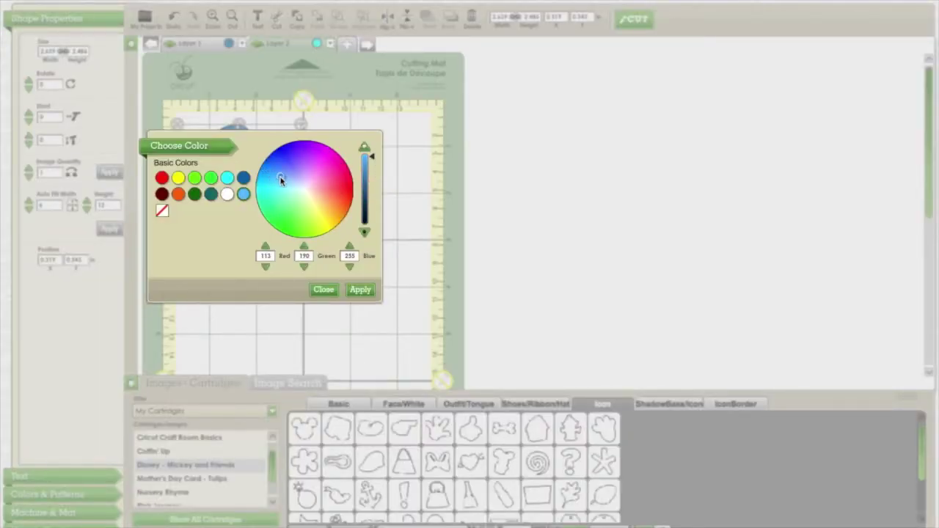
{"action": "left_click", "coordinate": [360, 289]}
Step: Place a second flower, about 2.38 by 2.24 in, on Layer 2 and center it over the dark blue flower
{"action": "left_click_drag", "start_coordinate": [237, 173], "coordinate": [234, 183]}
{"action": "left_click_drag", "start_coordinate": [301, 241], "coordinate": [288, 231]}
{"action": "left_click_drag", "start_coordinate": [174, 127], "coordinate": [183, 132]}
Step: Add a third layer and set its color to light lavender
{"action": "left_click", "coordinate": [346, 43]}
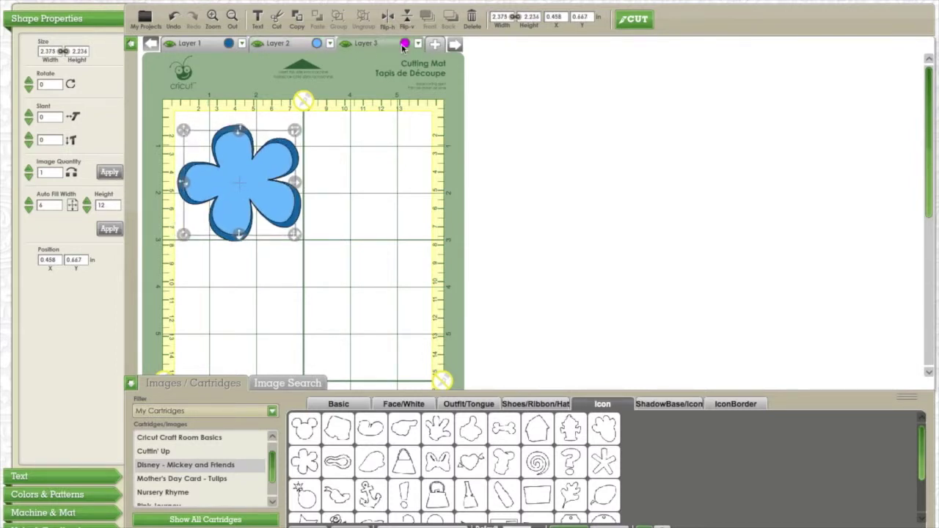
{"action": "left_click", "coordinate": [404, 43]}
{"action": "left_click", "coordinate": [290, 180]}
{"action": "left_click", "coordinate": [360, 289]}
{"action": "left_click", "coordinate": [405, 45]}
Step: Place a lavender flower, about 2.07 by 1.96 in, on Layer 3 and center it over the two blue flowers
{"action": "left_click_drag", "start_coordinate": [304, 463], "coordinate": [316, 289]}
{"action": "left_click_drag", "start_coordinate": [377, 347], "coordinate": [354, 332]}
{"action": "left_click_drag", "start_coordinate": [253, 229], "coordinate": [241, 205]}
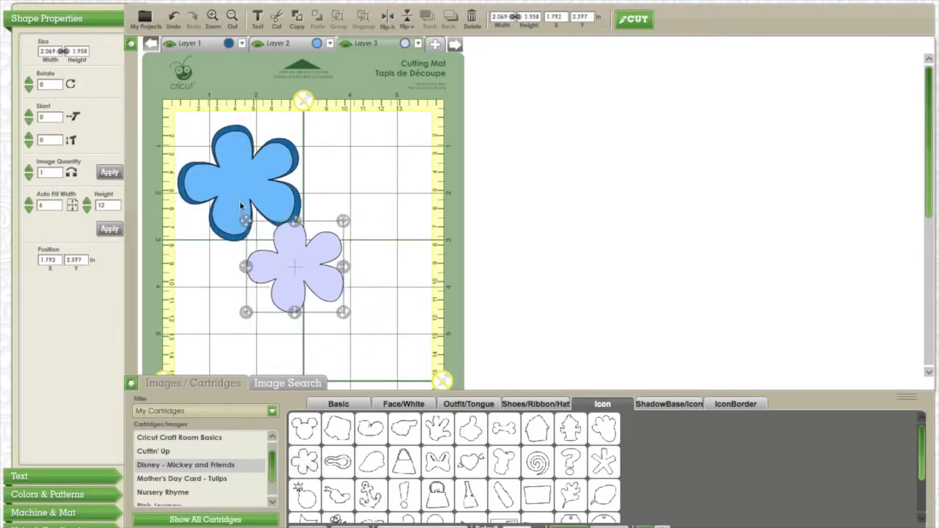
{"action": "left_click_drag", "start_coordinate": [297, 254], "coordinate": [242, 170]}
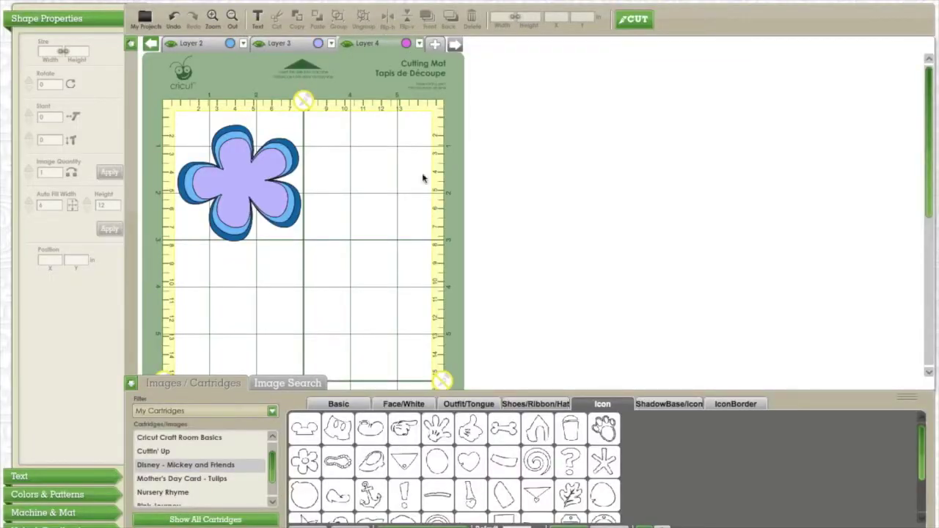
Step: Color Layer 4 golden yellow and place a small oval, about 0.56 by 0.65 in, at the flower's center
{"action": "left_click", "coordinate": [419, 44]}
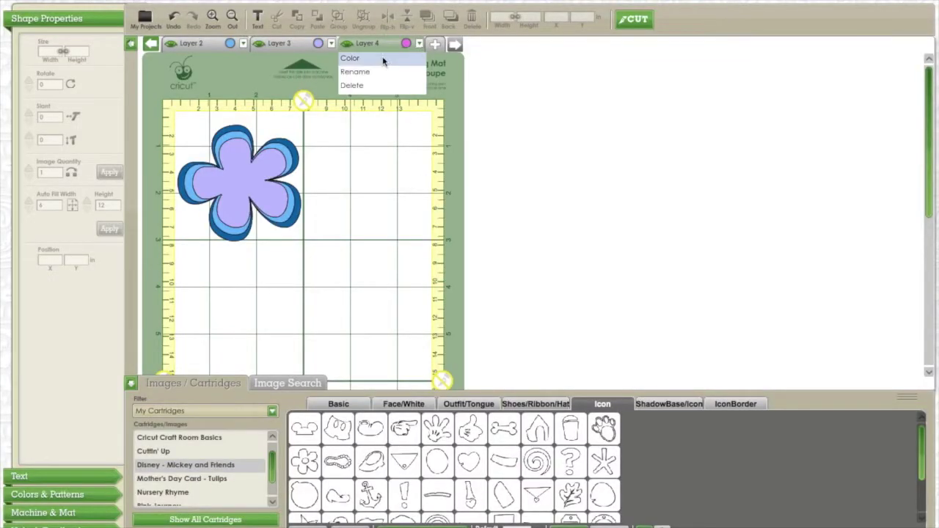
{"action": "left_click", "coordinate": [382, 58]}
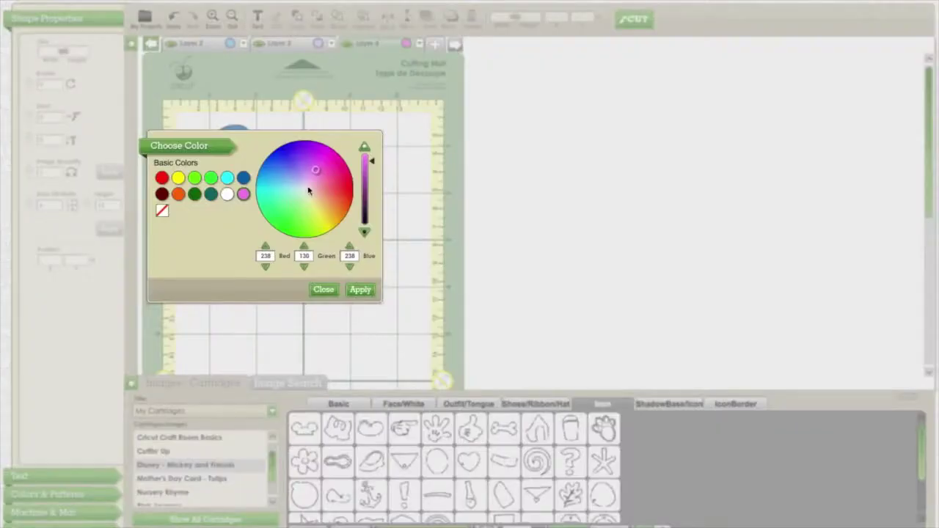
{"action": "left_click", "coordinate": [335, 223]}
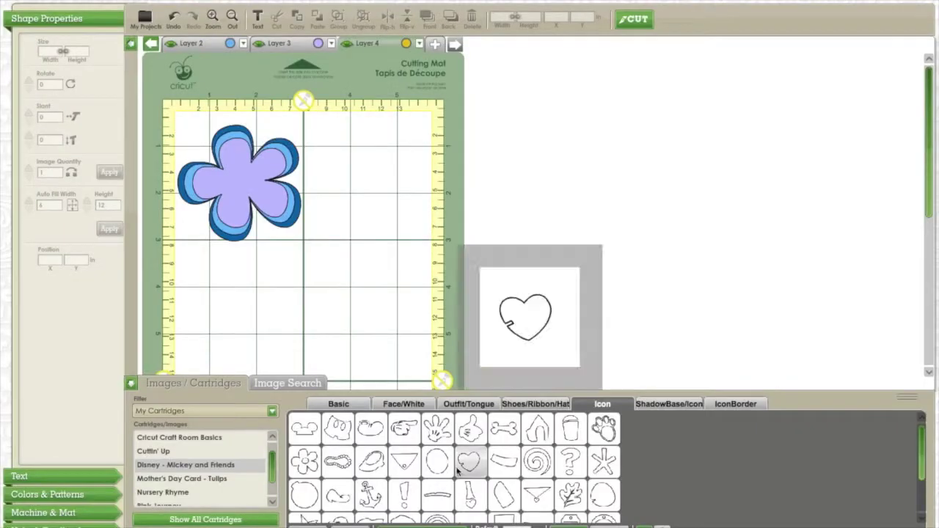
{"action": "left_click_drag", "start_coordinate": [437, 461], "coordinate": [359, 288]}
{"action": "left_click_drag", "start_coordinate": [333, 259], "coordinate": [231, 165]}
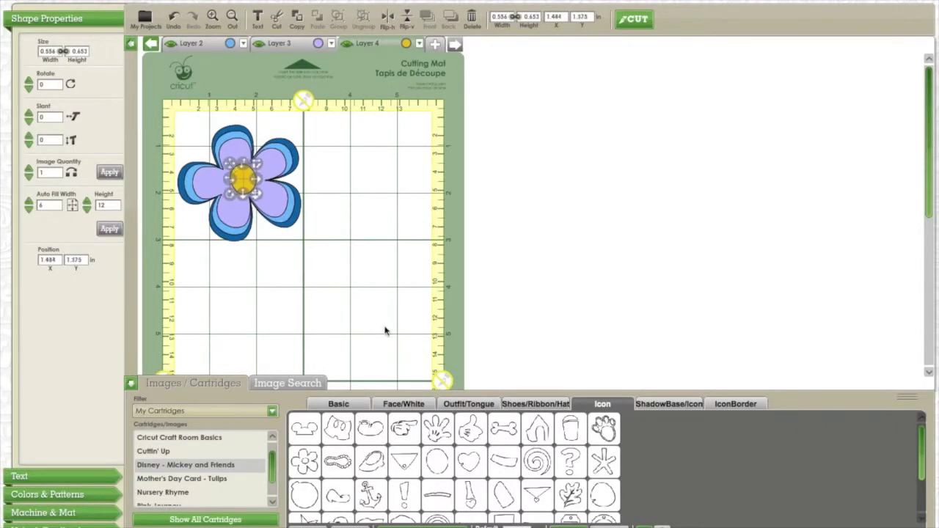
{"action": "left_click", "coordinate": [333, 363]}
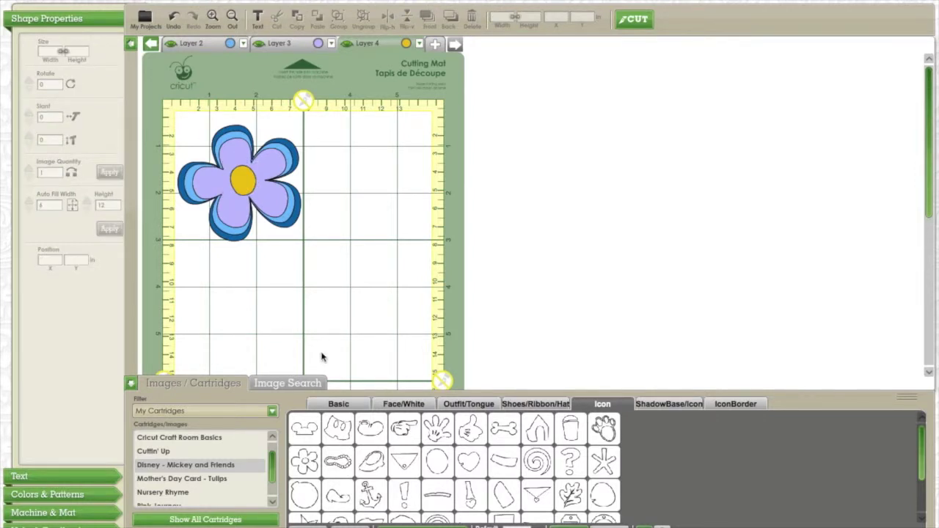
Step: Return to the unshifted images, add Layers 5 and 6, and color Layer 5 dark green
{"action": "left_click", "coordinate": [422, 527]}
{"action": "left_click", "coordinate": [435, 45]}
{"action": "left_click", "coordinate": [435, 44]}
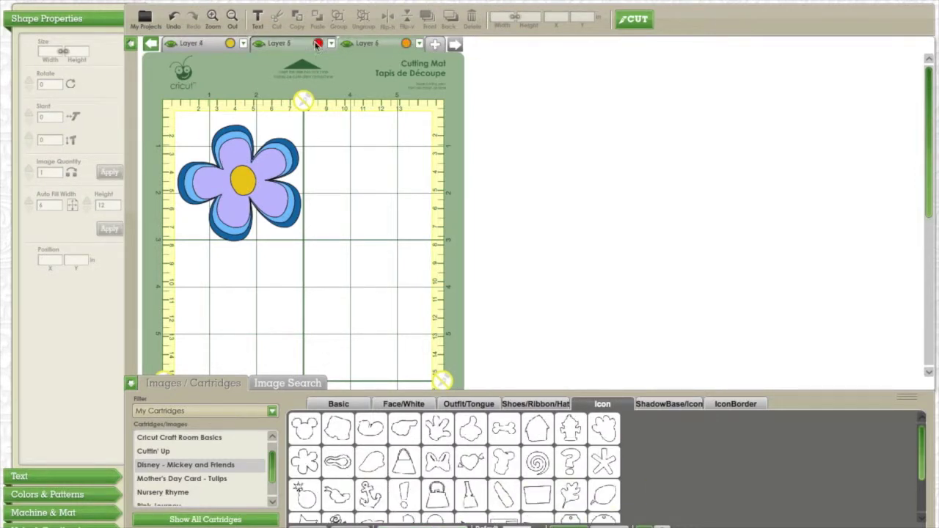
{"action": "left_click", "coordinate": [318, 44]}
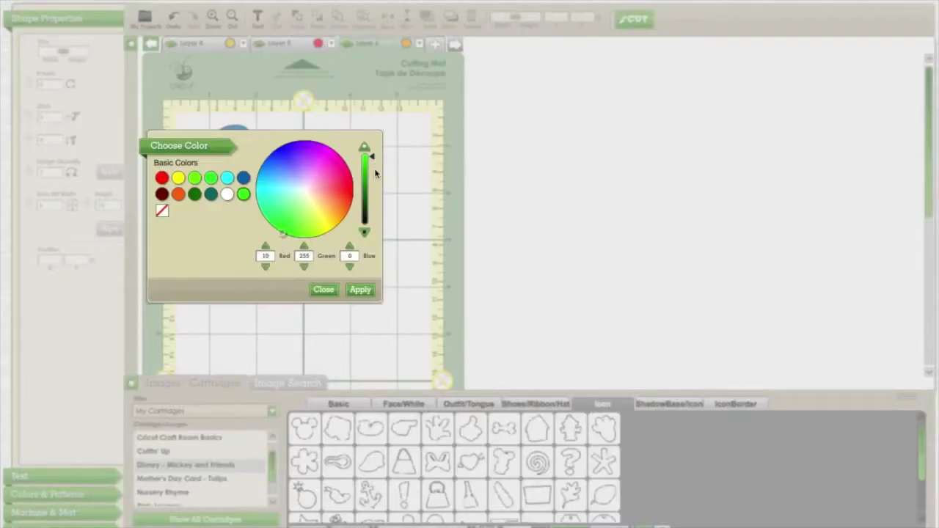
{"action": "left_click_drag", "start_coordinate": [375, 174], "coordinate": [374, 189]}
{"action": "left_click", "coordinate": [360, 290]}
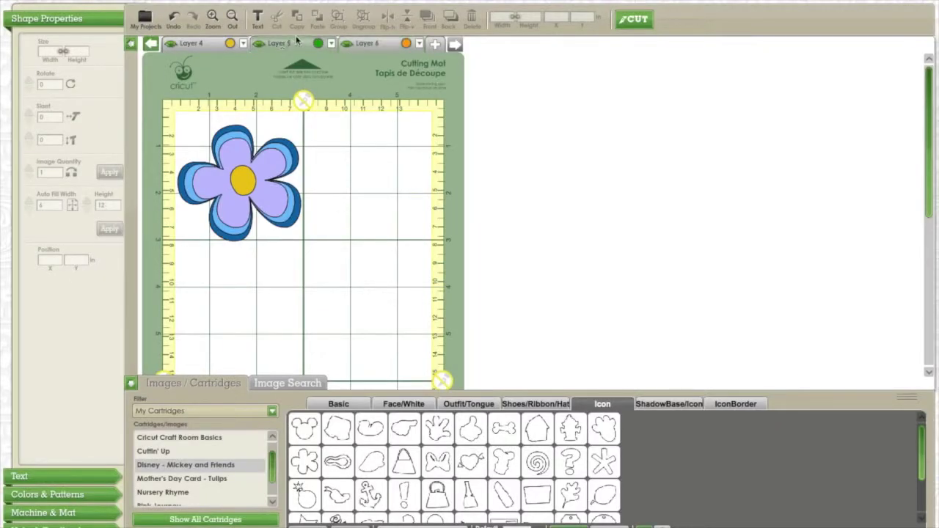
Step: Place the solid oak leaf on Layer 5 beside the flower, and change the color of Layer 6 to bright green
{"action": "left_click_drag", "start_coordinate": [570, 494], "coordinate": [369, 193]}
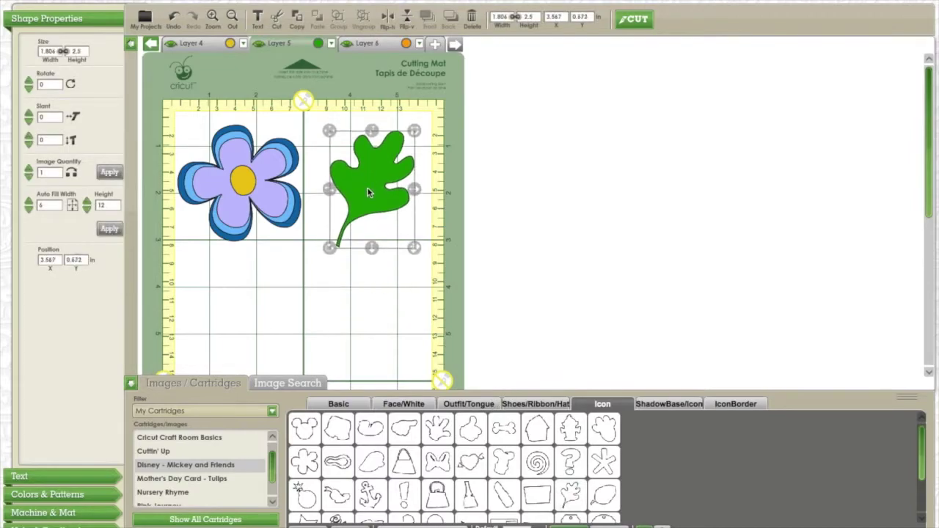
{"action": "left_click", "coordinate": [405, 44]}
{"action": "left_click_drag", "start_coordinate": [373, 160], "coordinate": [373, 171]}
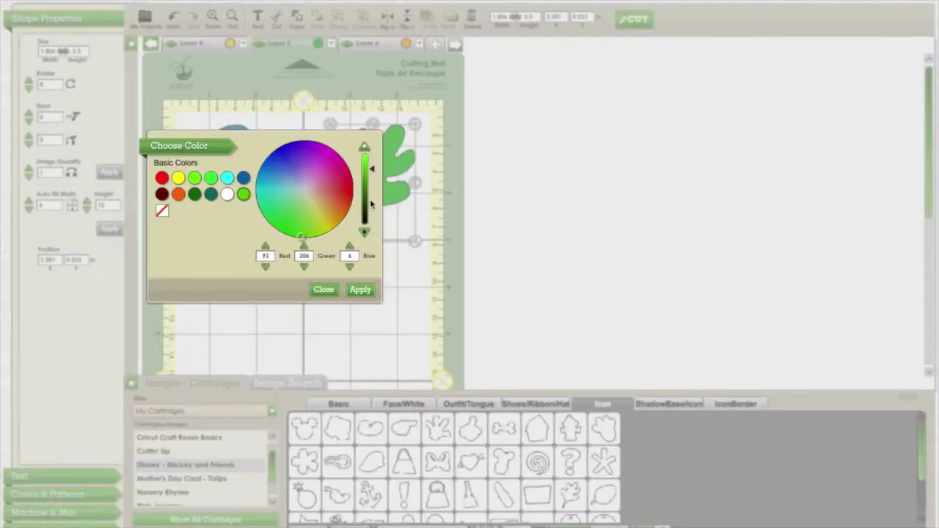
{"action": "left_click", "coordinate": [361, 290]}
Step: Place the veined shift version of the oak leaf on Layer 6, below the solid leaf
{"action": "left_click", "coordinate": [576, 527]}
{"action": "left_click_drag", "start_coordinate": [573, 498], "coordinate": [369, 282]}
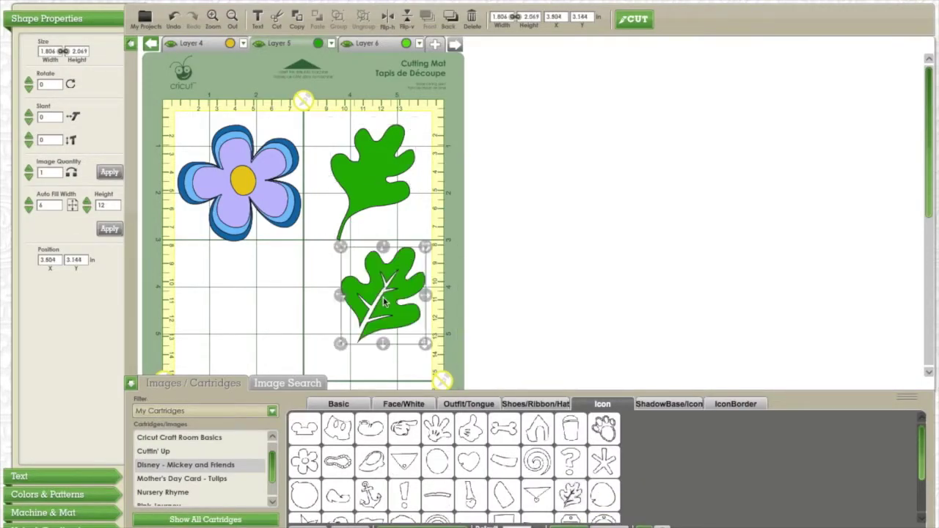
{"action": "key", "text": "Delete"}
{"action": "left_click_drag", "start_coordinate": [574, 506], "coordinate": [370, 279]}
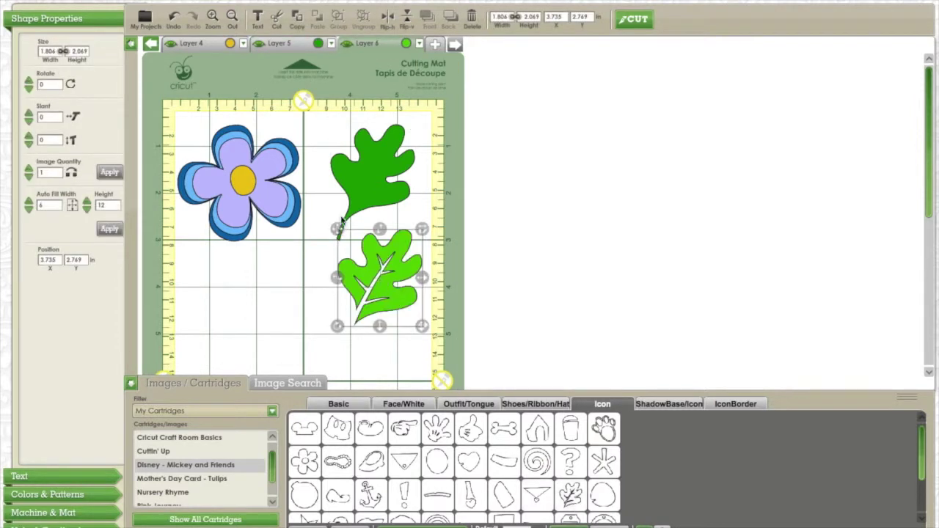
Step: Align the veined leaf over the solid dark green leaf and scale both down together
{"action": "left_click_drag", "start_coordinate": [335, 227], "coordinate": [331, 128]}
{"action": "left_click_drag", "start_coordinate": [415, 221], "coordinate": [383, 196]}
{"action": "left_click", "coordinate": [382, 312]}
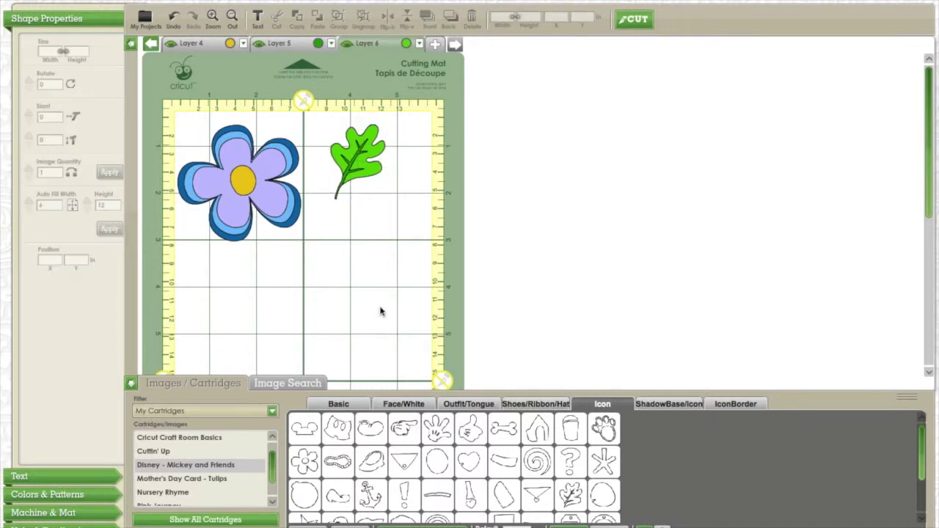
Step: Switch to the Nursery Rhyme cartridge and look through its Basic, Phrase and Font images
{"action": "left_click_drag", "start_coordinate": [924, 444], "coordinate": [926, 473]}
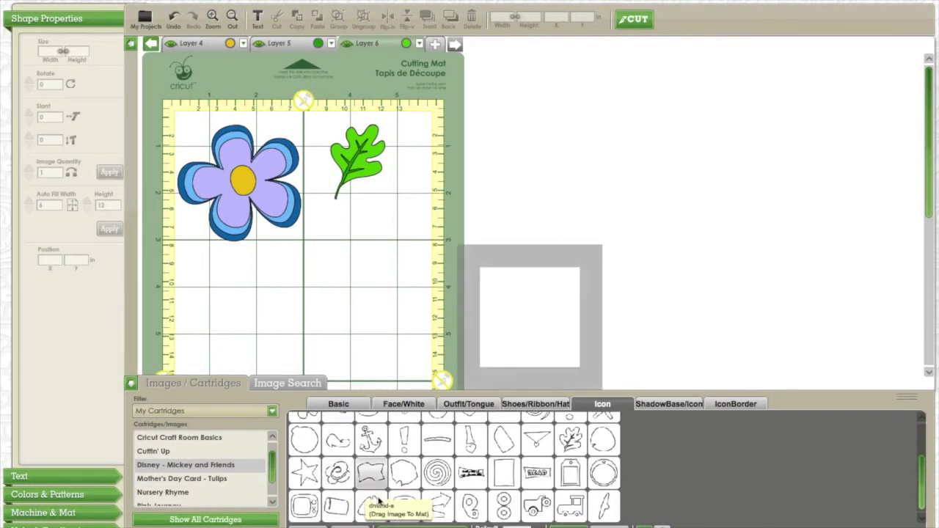
{"action": "mouse_move", "coordinate": [346, 508]}
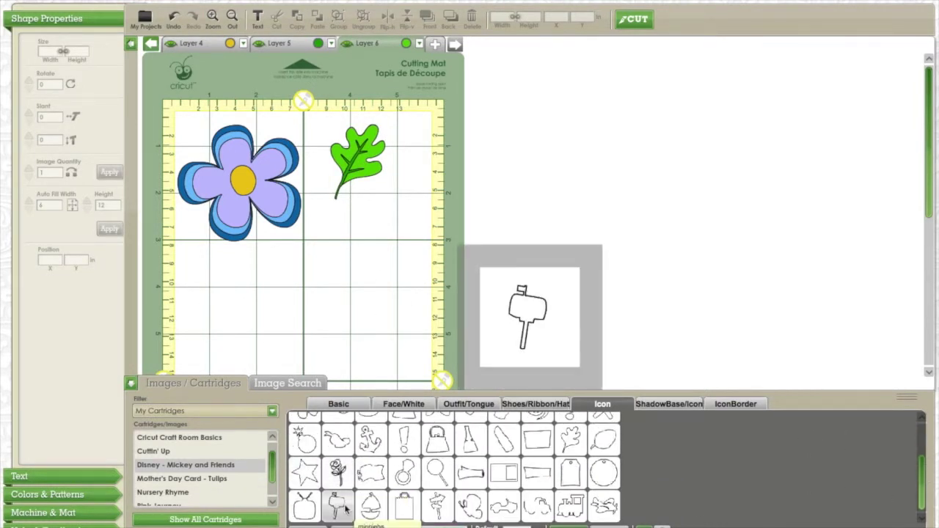
{"action": "left_click", "coordinate": [338, 403]}
{"action": "left_click", "coordinate": [196, 492]}
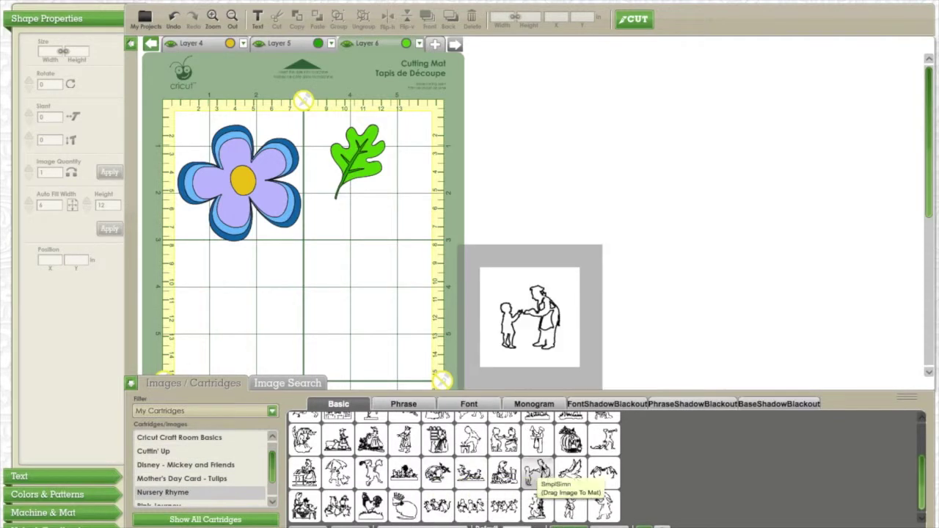
{"action": "scroll", "coordinate": [935, 472], "scroll_direction": "up", "scroll_amount": 5}
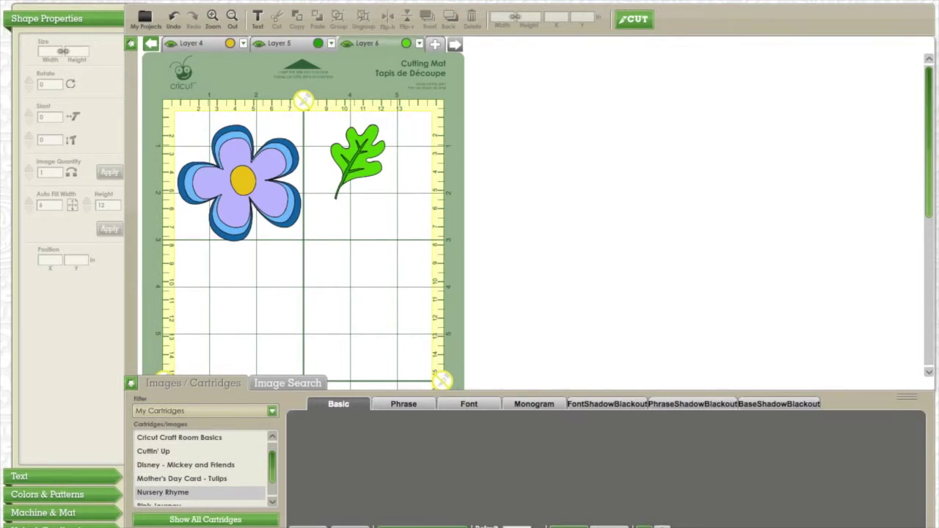
{"action": "mouse_move", "coordinate": [372, 497]}
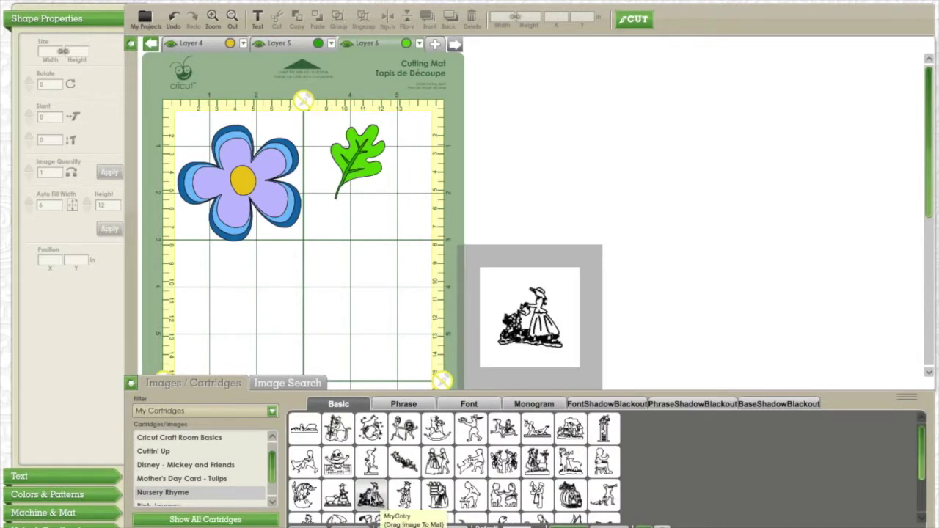
{"action": "left_click", "coordinate": [403, 404]}
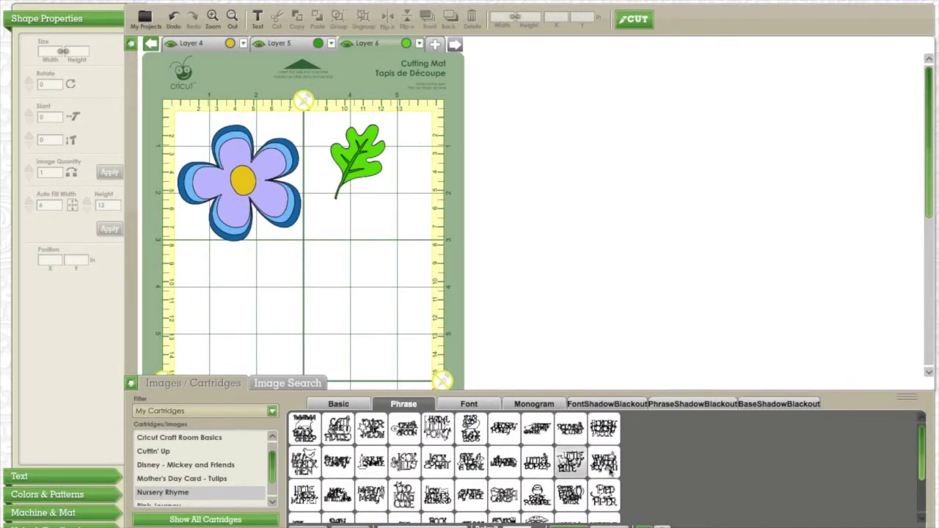
{"action": "left_click", "coordinate": [481, 408]}
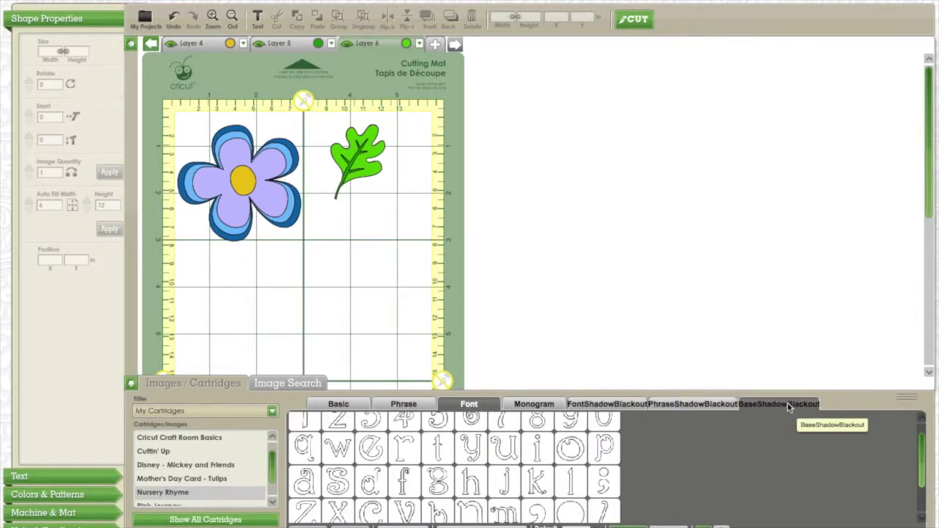
Step: Choose the FontShadowBlackout letters of Nursery Rhyme and add a new Layer 7 colored pink
{"action": "left_click", "coordinate": [607, 404]}
{"action": "left_click", "coordinate": [258, 18]}
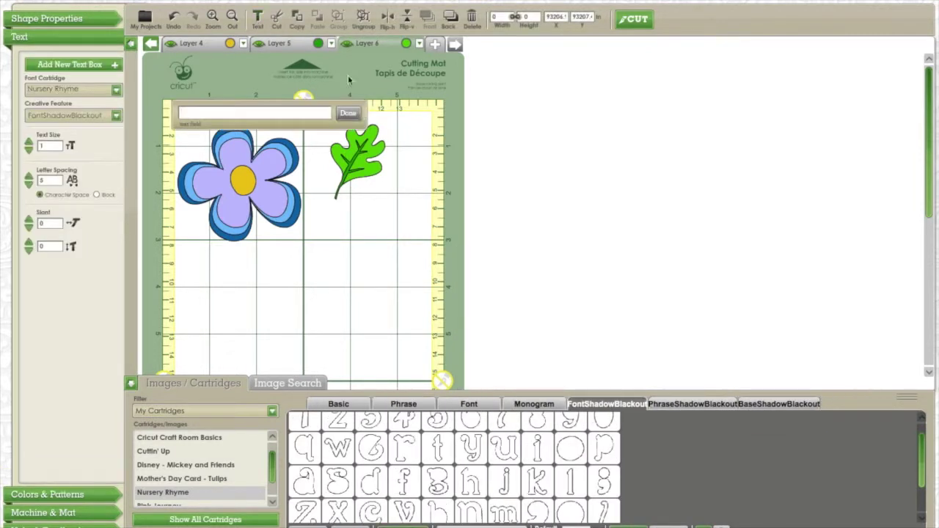
{"action": "left_click", "coordinate": [415, 66]}
{"action": "left_click", "coordinate": [405, 44]}
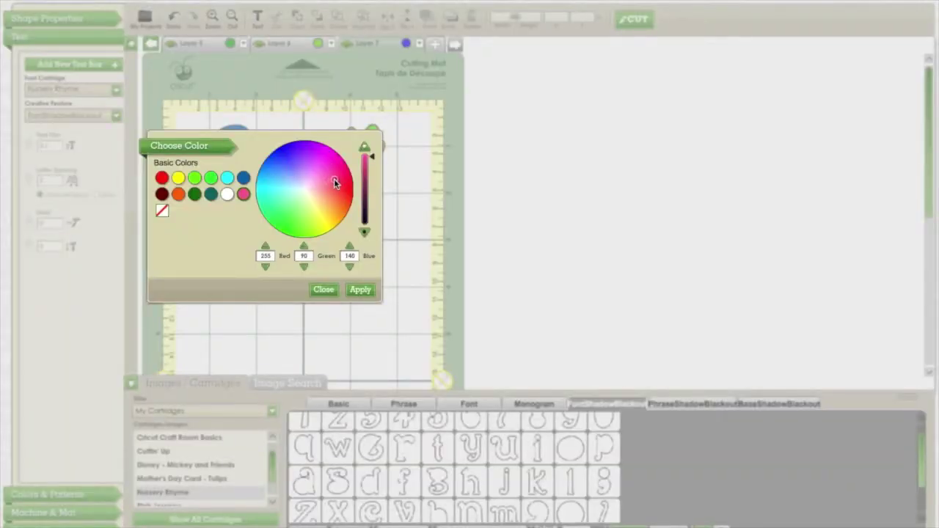
{"action": "left_click", "coordinate": [360, 289]}
Step: Add the text "mom" in FontShadowBlackout letters on Layer 7 and place it below the flower
{"action": "left_click", "coordinate": [258, 18]}
{"action": "type", "text": "mom"}
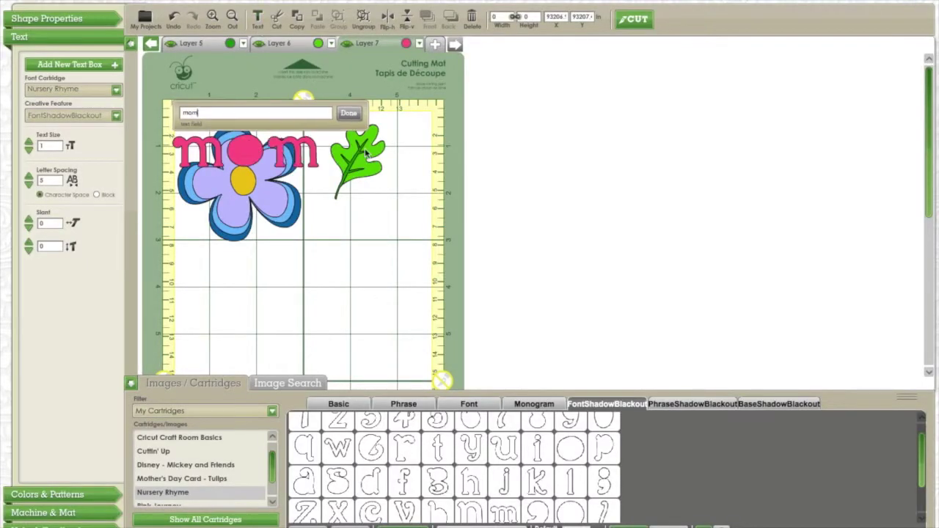
{"action": "left_click", "coordinate": [348, 113]}
{"action": "left_click_drag", "start_coordinate": [296, 147], "coordinate": [298, 267]}
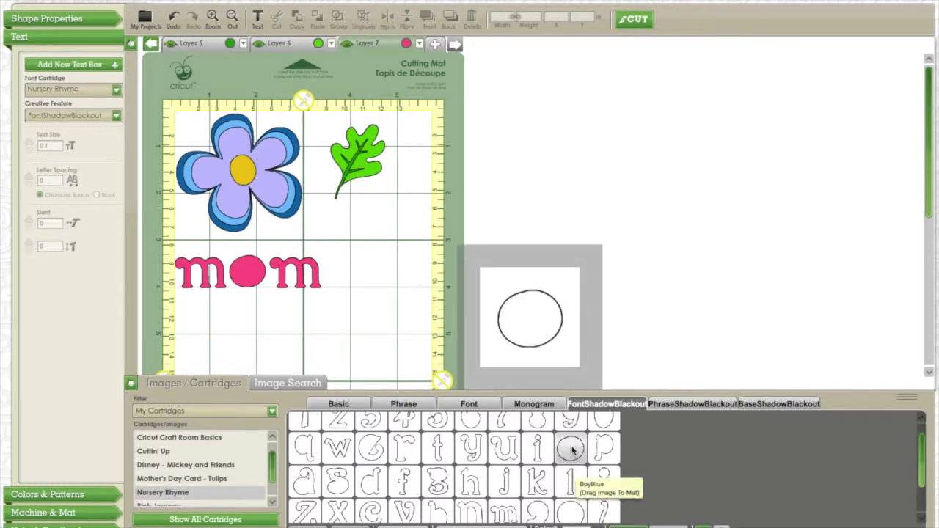
Step: Add the round blackout letter o to the mat, scale it to about 0.56 by 0.5 in, and center it over the o in "mom"
{"action": "left_click_drag", "start_coordinate": [571, 450], "coordinate": [350, 329]}
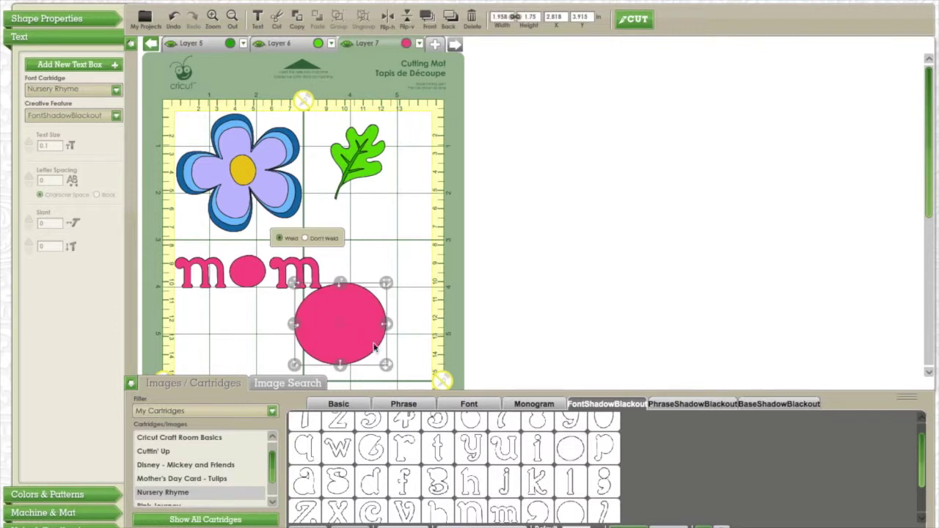
{"action": "left_click_drag", "start_coordinate": [386, 367], "coordinate": [321, 318]}
{"action": "left_click_drag", "start_coordinate": [292, 285], "coordinate": [234, 262]}
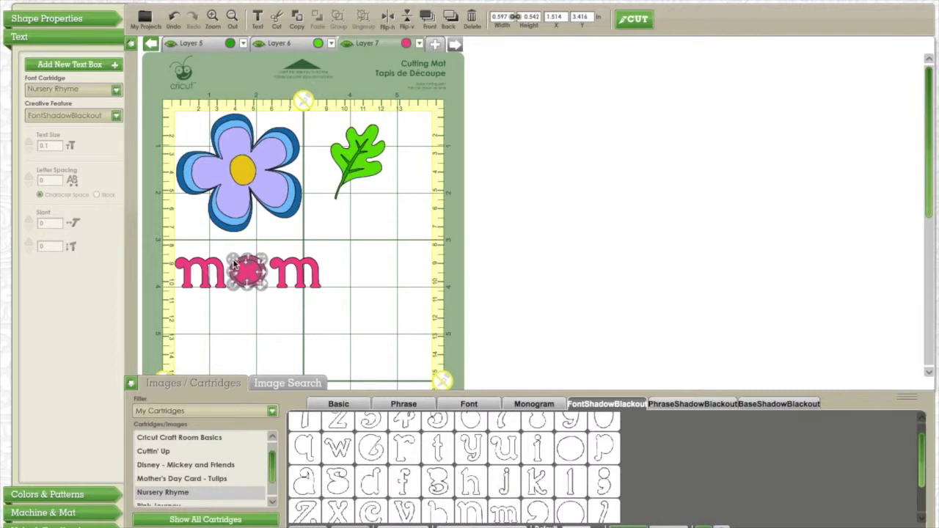
{"action": "left_click_drag", "start_coordinate": [234, 263], "coordinate": [263, 288]}
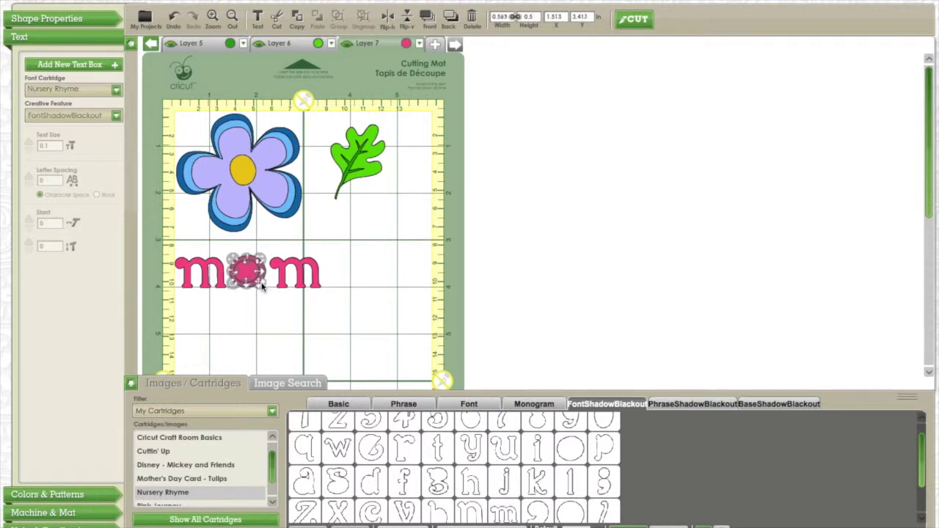
{"action": "left_click", "coordinate": [364, 332]}
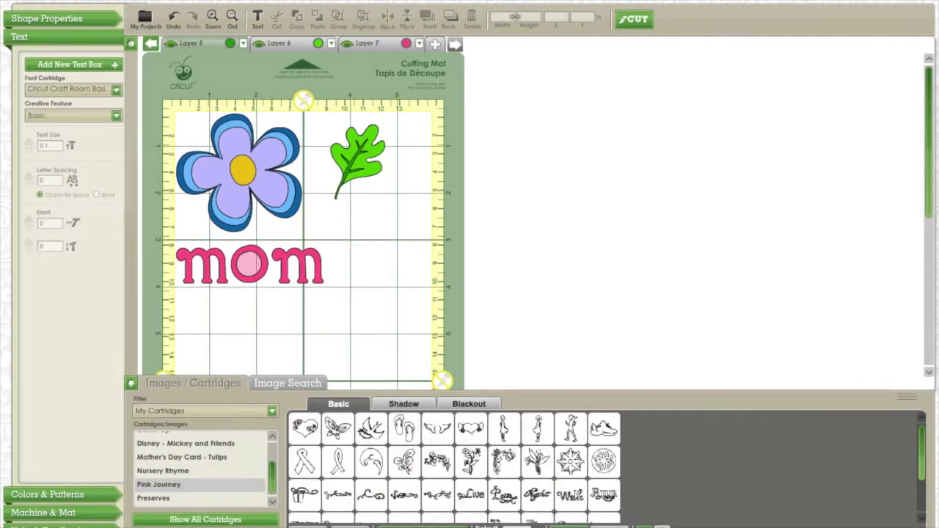
Step: Place the shadow version of the Pink Journey Leaf on Layer 5 and its basic version on top of it on Layer 6
{"action": "left_click", "coordinate": [404, 404]}
{"action": "left_click_drag", "start_coordinate": [397, 424], "coordinate": [361, 313]}
{"action": "left_click", "coordinate": [282, 44]}
{"action": "left_click", "coordinate": [341, 404]}
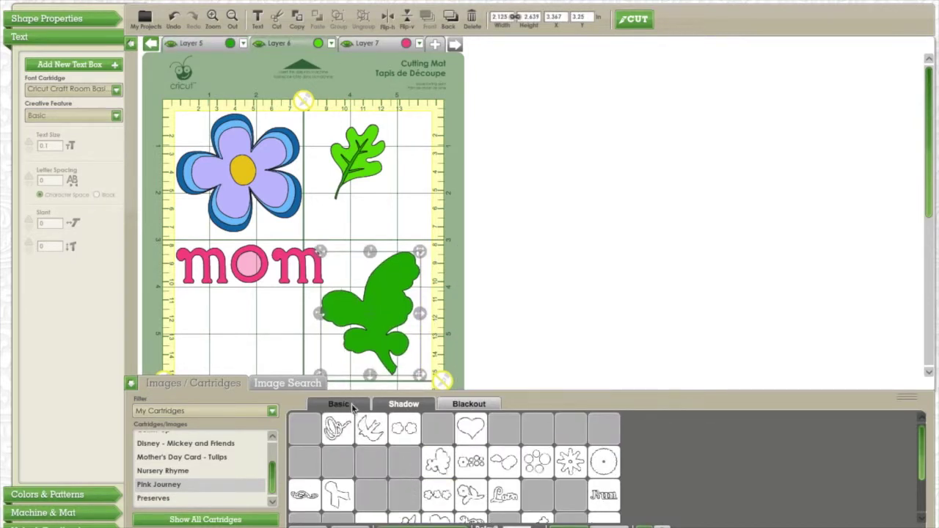
{"action": "left_click", "coordinate": [338, 403]}
{"action": "left_click", "coordinate": [404, 461]}
{"action": "left_click_drag", "start_coordinate": [350, 321], "coordinate": [342, 299]}
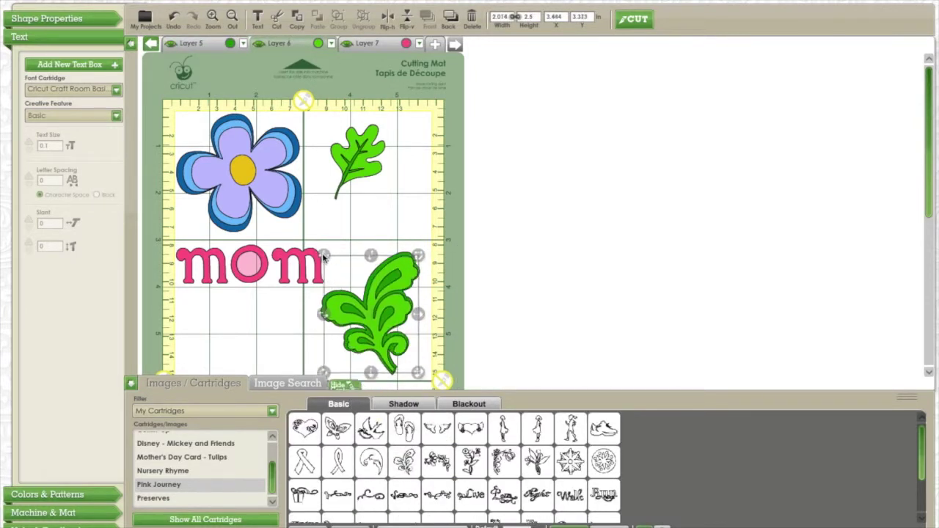
Step: Select both Pink Journey leaf pieces, scale them down together, and move them up below the oak leaf
{"action": "left_click_drag", "start_coordinate": [313, 351], "coordinate": [445, 301]}
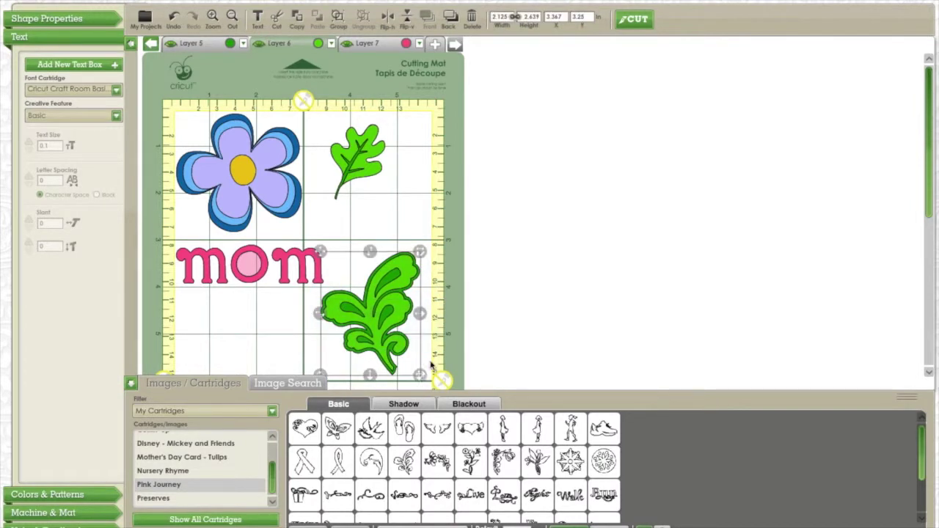
{"action": "left_click_drag", "start_coordinate": [421, 372], "coordinate": [400, 349]}
{"action": "left_click_drag", "start_coordinate": [323, 261], "coordinate": [344, 186]}
Step: Move the layered oak leaf closer to the flower at the mat's upper edge, and shift the Pink Journey leaf up beside it
{"action": "left_click", "coordinate": [334, 134]}
{"action": "left_click_drag", "start_coordinate": [334, 134], "coordinate": [319, 124]}
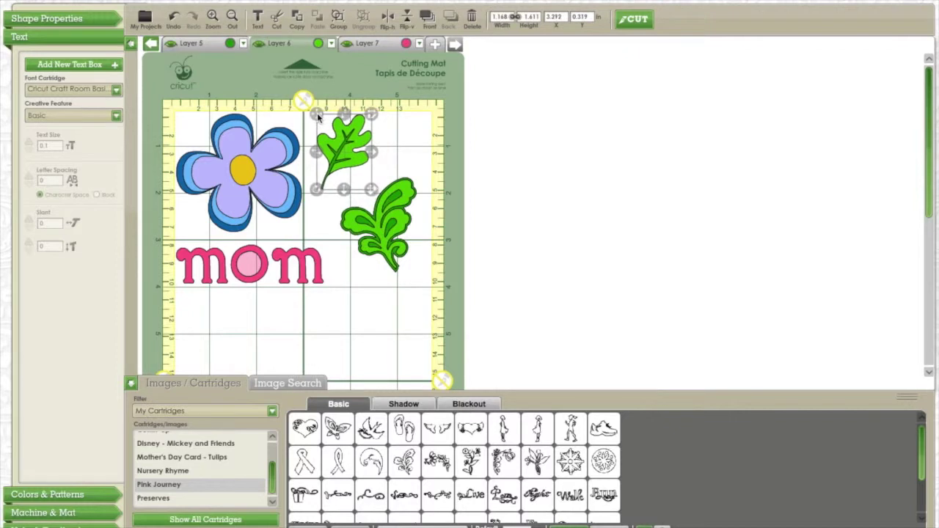
{"action": "left_click", "coordinate": [381, 303]}
{"action": "left_click", "coordinate": [346, 187]}
{"action": "left_click_drag", "start_coordinate": [347, 186], "coordinate": [353, 150]}
{"action": "left_click", "coordinate": [368, 340]}
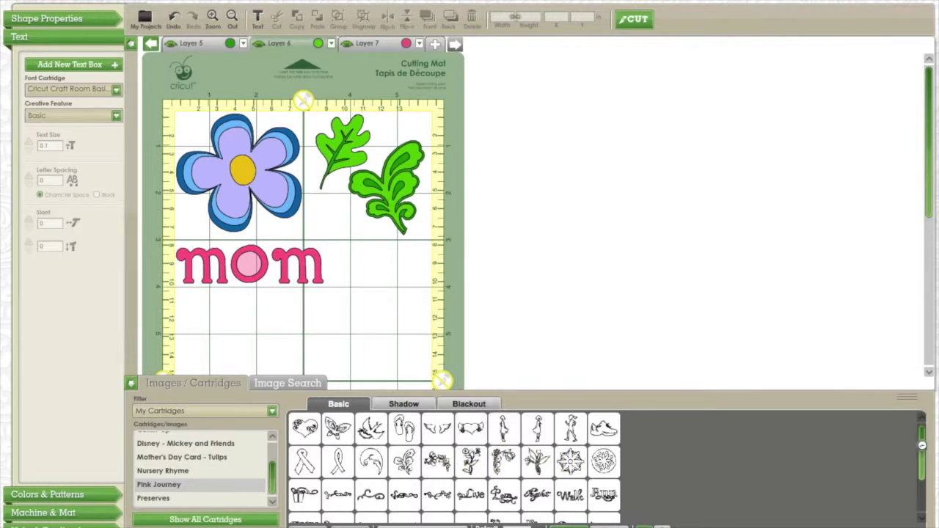
Step: Look through the Shadow and Blackout images of the Pink Journey cartridge, including the Blackout Leaf
{"action": "left_click_drag", "start_coordinate": [923, 447], "coordinate": [912, 404]}
{"action": "left_click", "coordinate": [390, 406]}
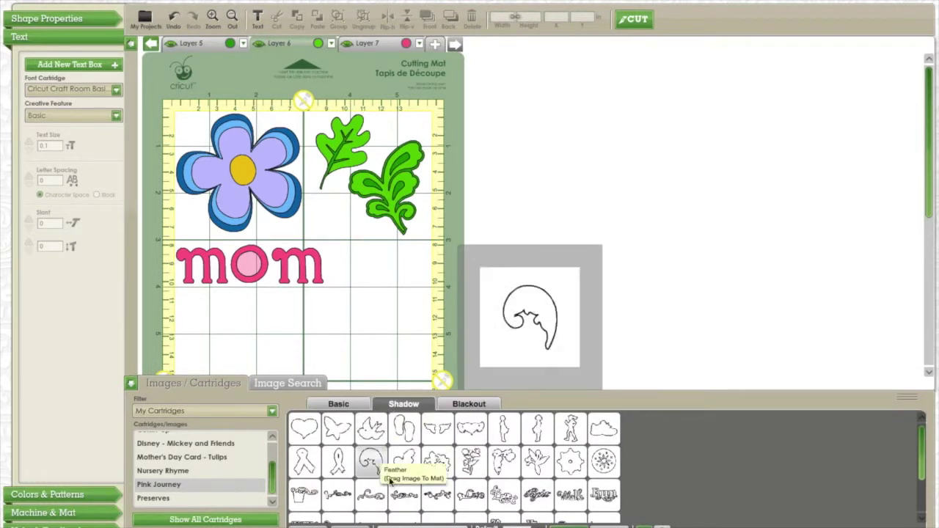
{"action": "left_click", "coordinate": [469, 403]}
{"action": "mouse_move", "coordinate": [409, 471]}
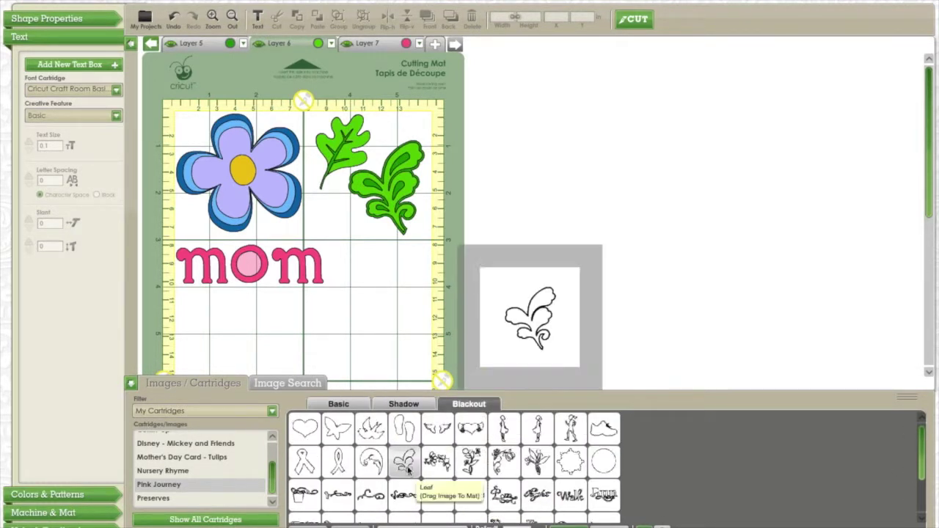